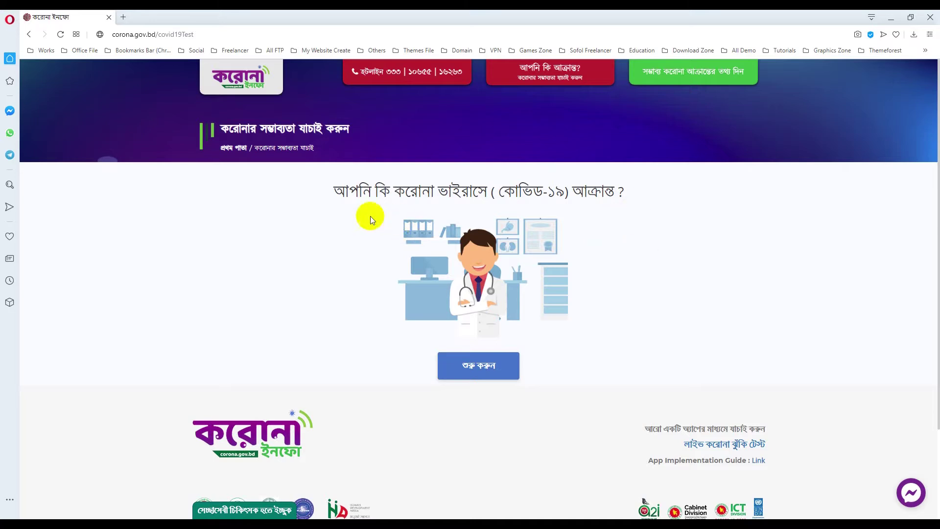
Step: Start the online COVID-19 risk test and submit an age of 20 years
drag(335, 192, 349, 192)
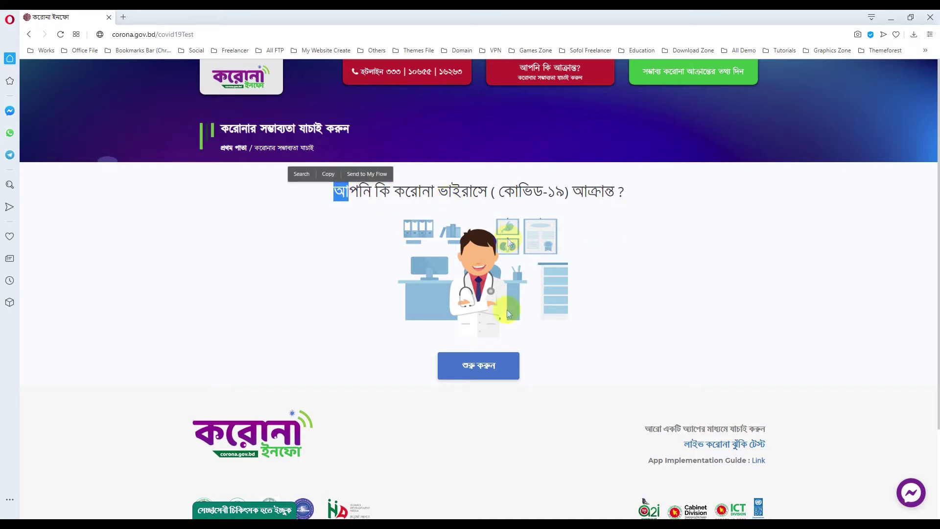
click(479, 372)
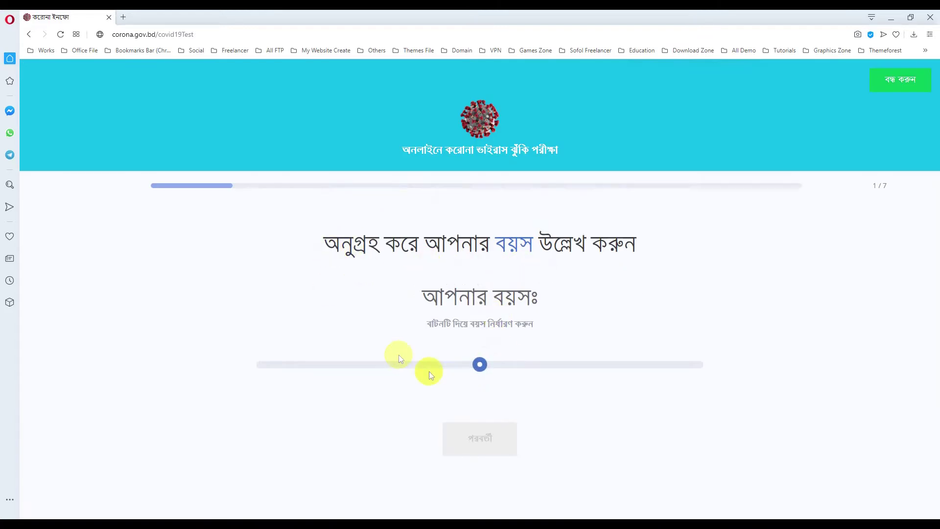
drag(480, 365, 376, 385)
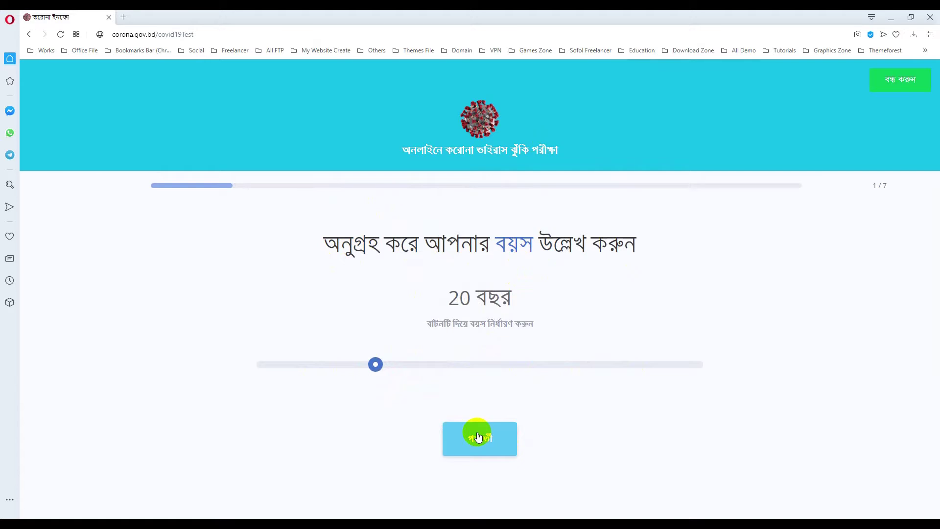
click(479, 436)
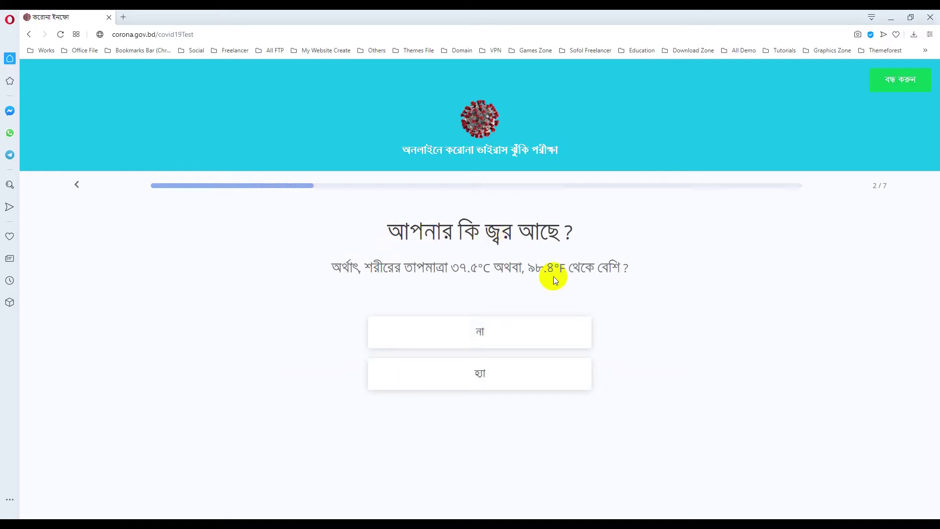
Step: Answer না (No) to the fever, breathing, cough, sore throat, travel and patient-contact questions, and open the result
click(490, 332)
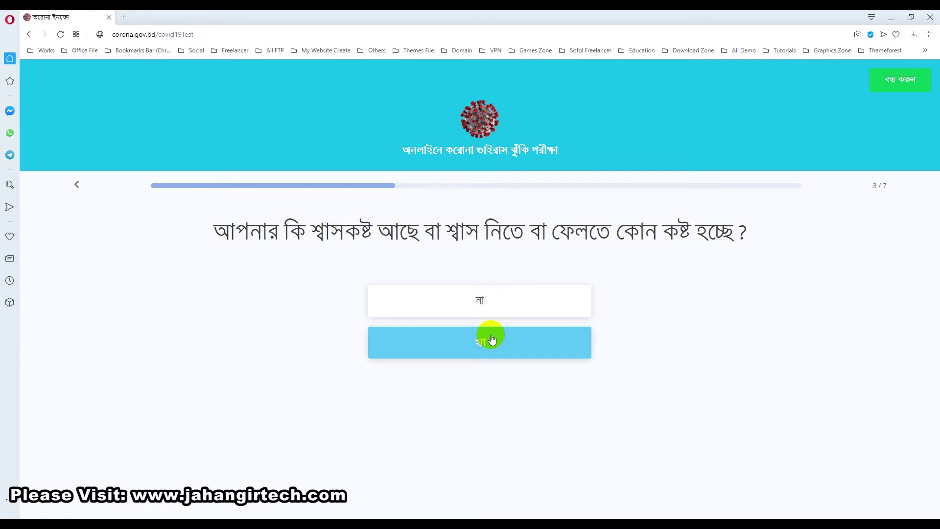
click(492, 339)
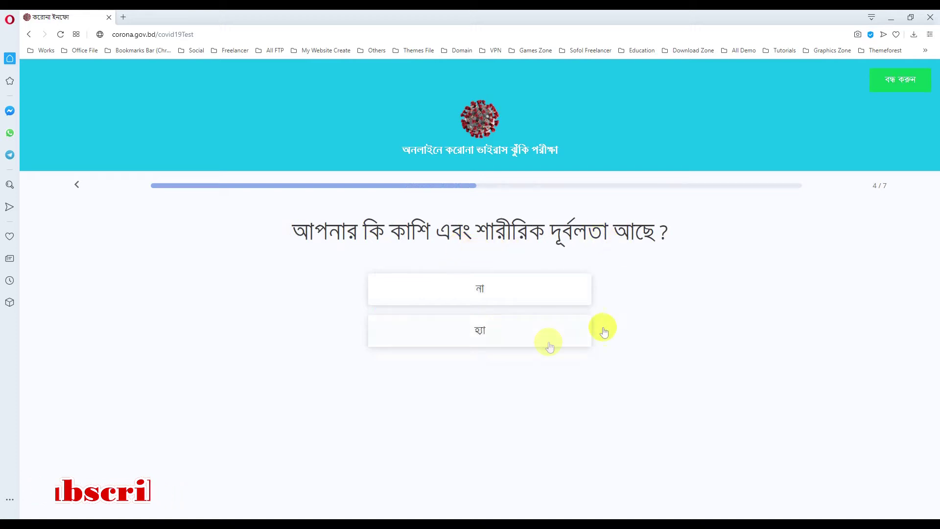
click(505, 300)
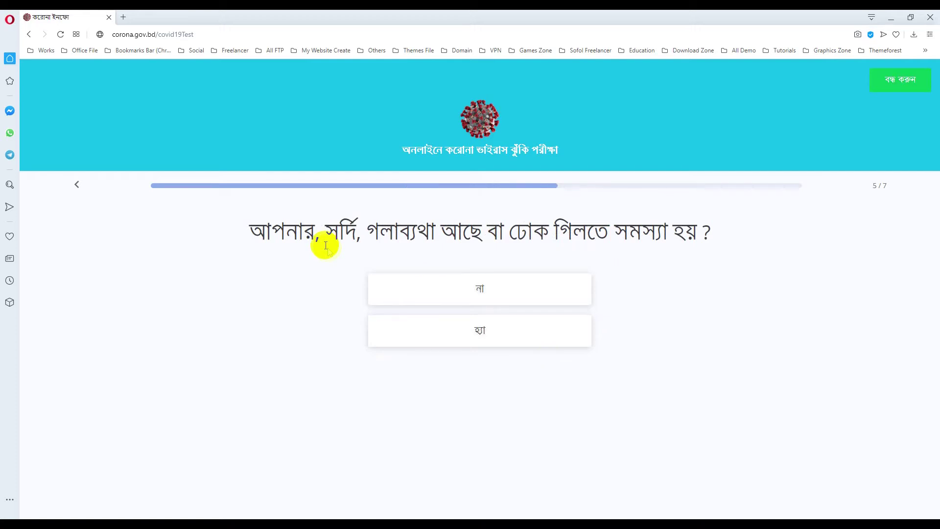
click(473, 297)
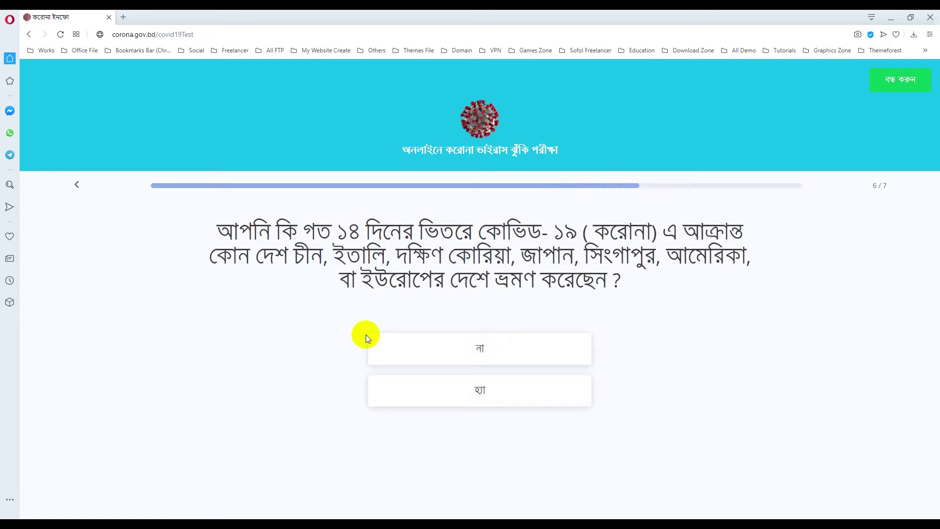
click(370, 337)
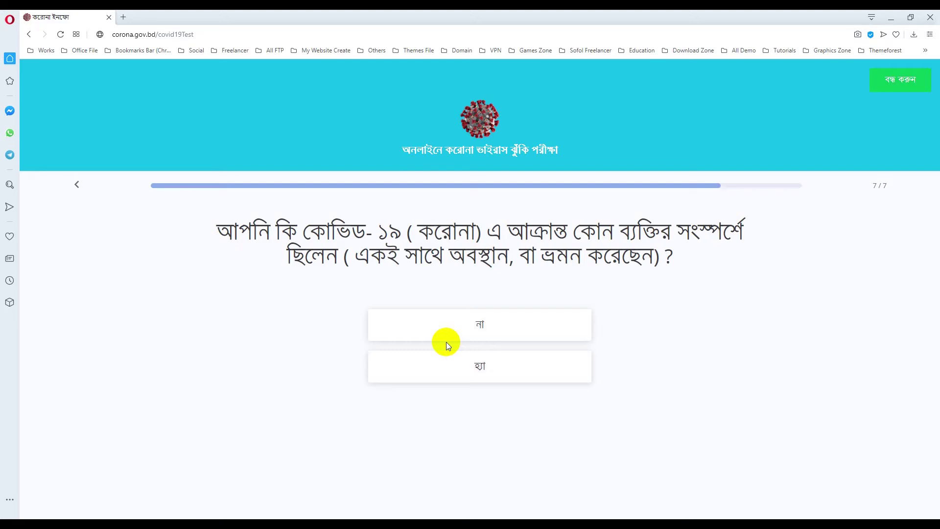
click(459, 336)
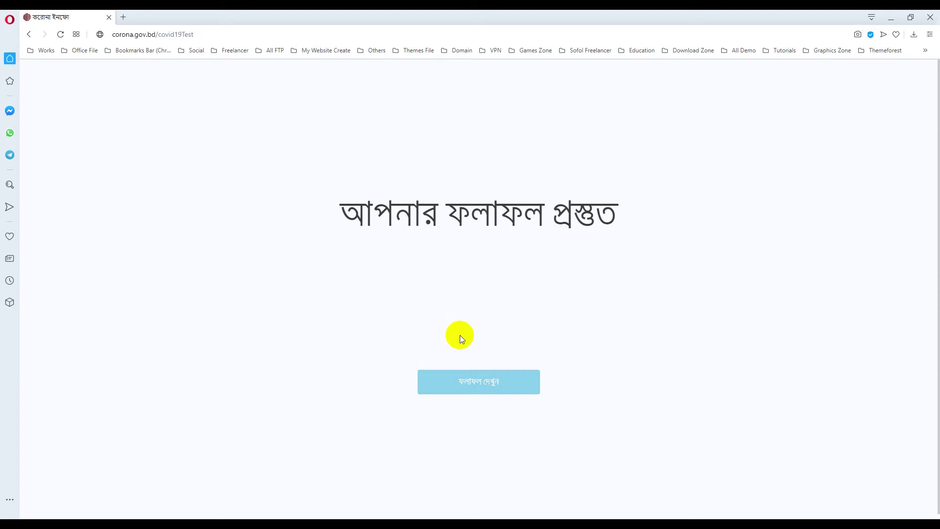
click(489, 389)
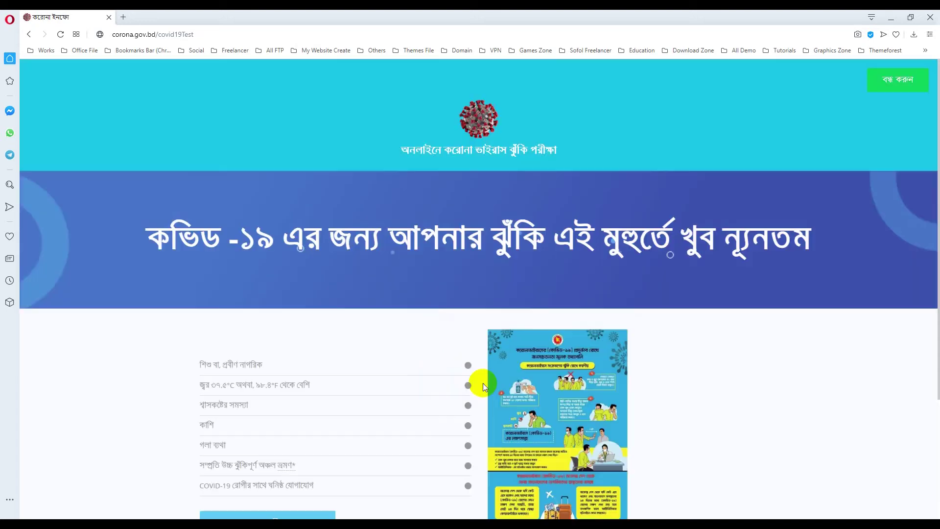
Step: Examine the risk verdict and the list of assessed risk factors on the result page
scroll(310, 357, down, 1)
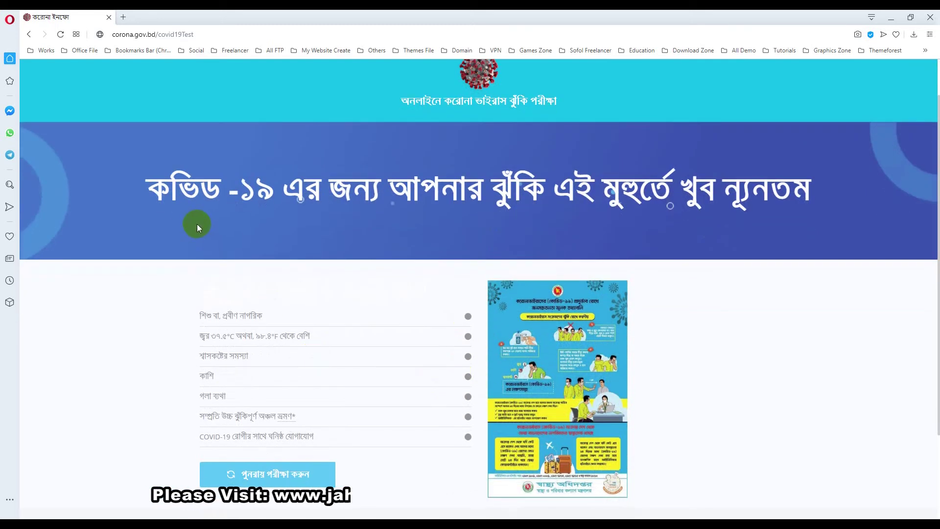
scroll(196, 224, up, 1)
double_click(163, 237)
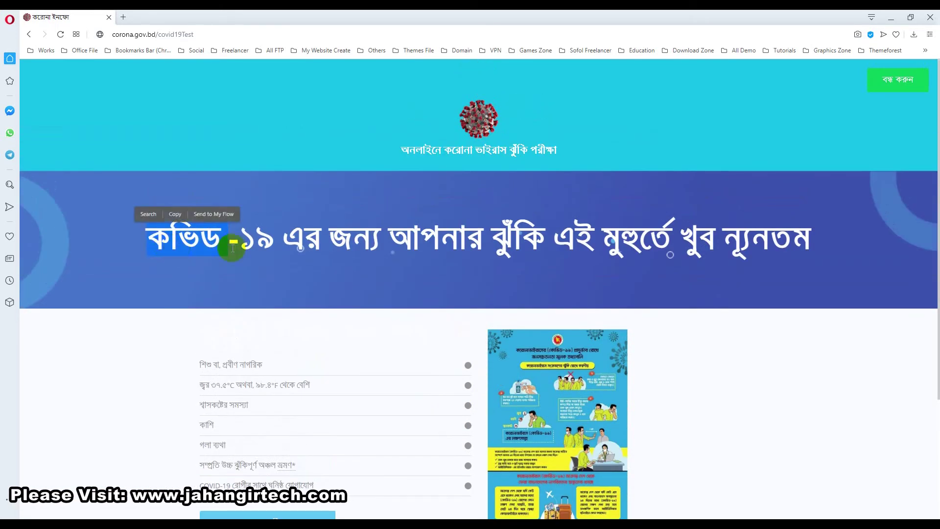
click(461, 242)
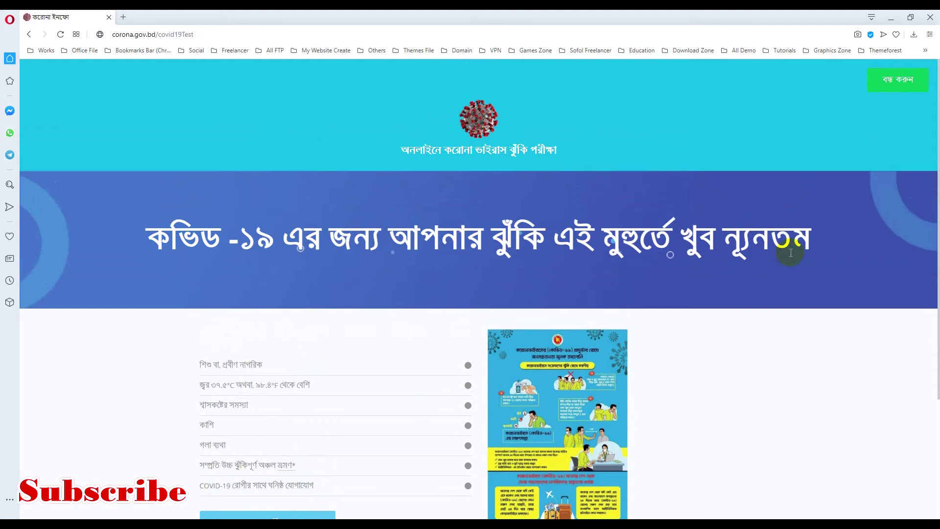
scroll(755, 322, down, 1)
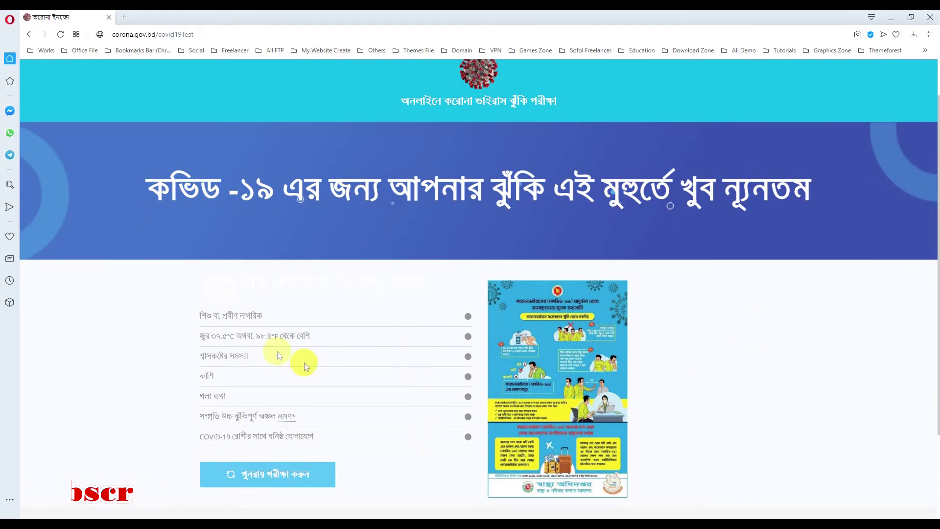
drag(200, 316, 260, 331)
click(284, 336)
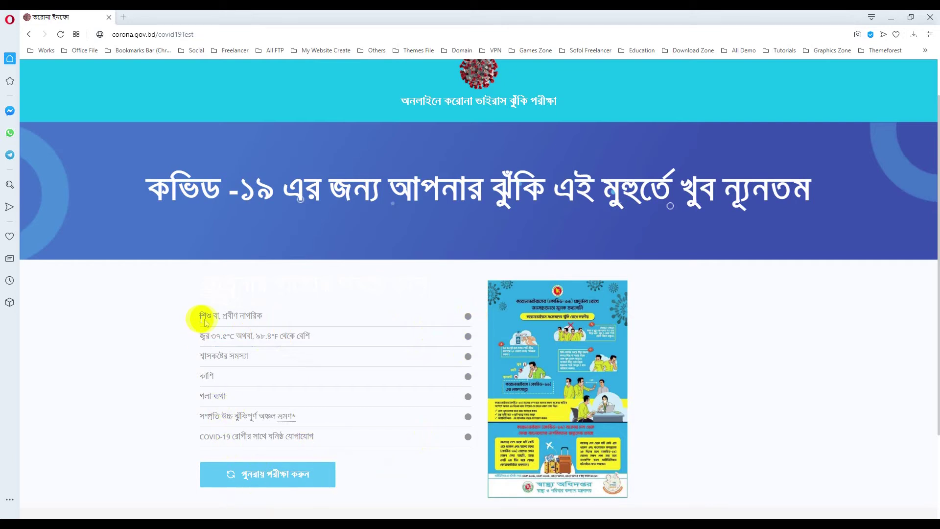
scroll(420, 366, down, 1)
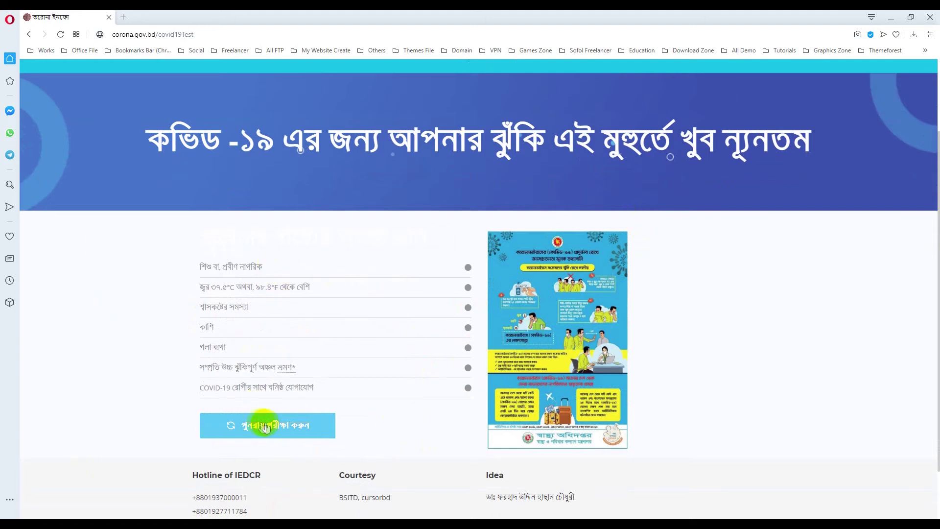
Step: Retake the risk test and submit an age slightly above the age slider's midpoint
click(256, 426)
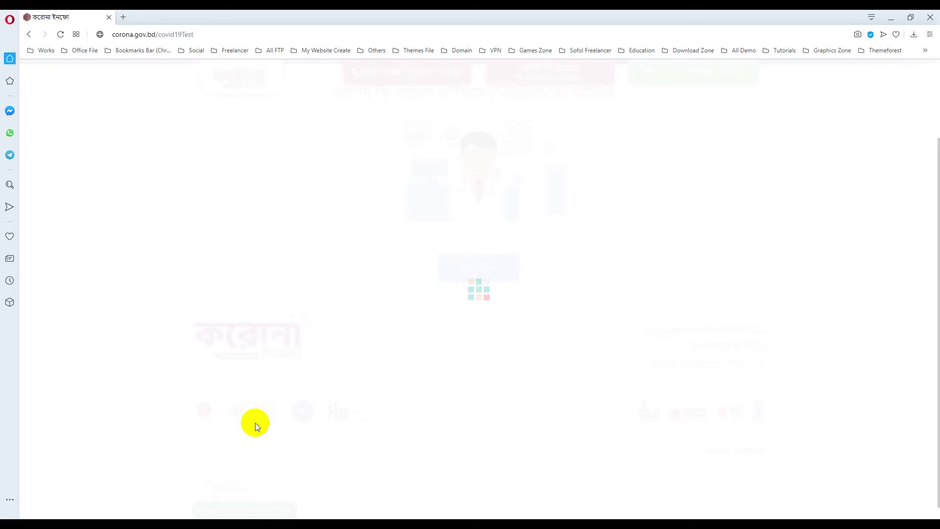
click(481, 370)
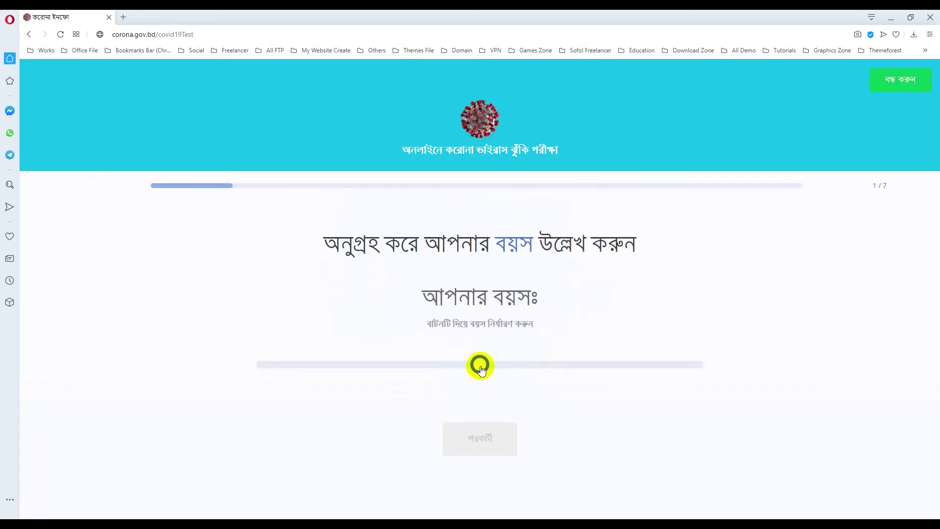
drag(483, 366, 515, 366)
click(488, 434)
Step: Answer হ্যা (Yes) to every symptom, travel and patient-contact question, and open the new result
click(489, 374)
click(472, 343)
click(474, 330)
click(489, 330)
click(490, 380)
click(489, 369)
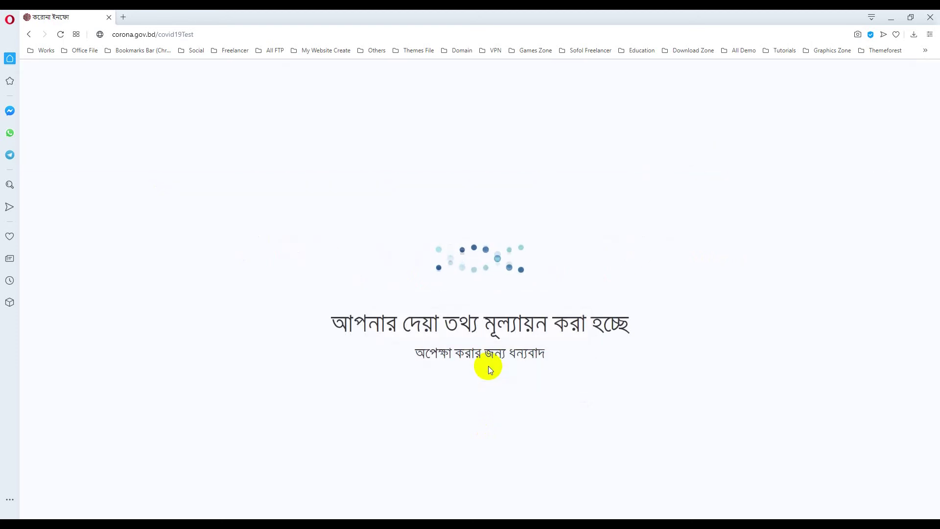
click(499, 383)
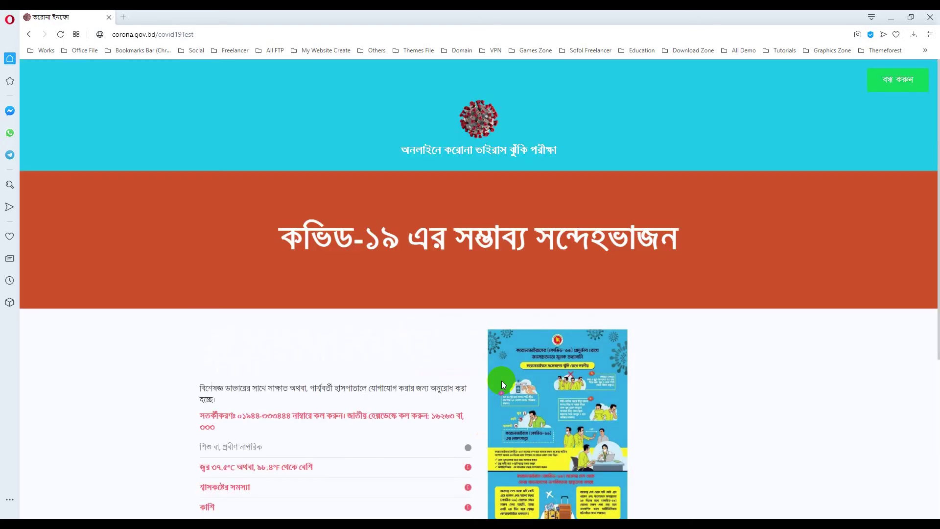
Step: Examine the second result's verdict, the medical advice with its helpline numbers, and the list of risk factors
drag(277, 230, 509, 233)
click(316, 254)
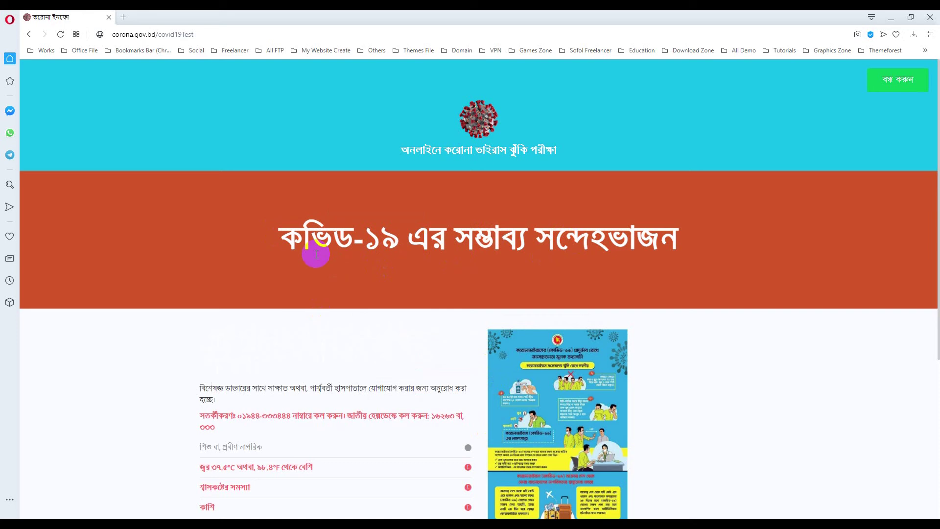
scroll(316, 254, down, 5)
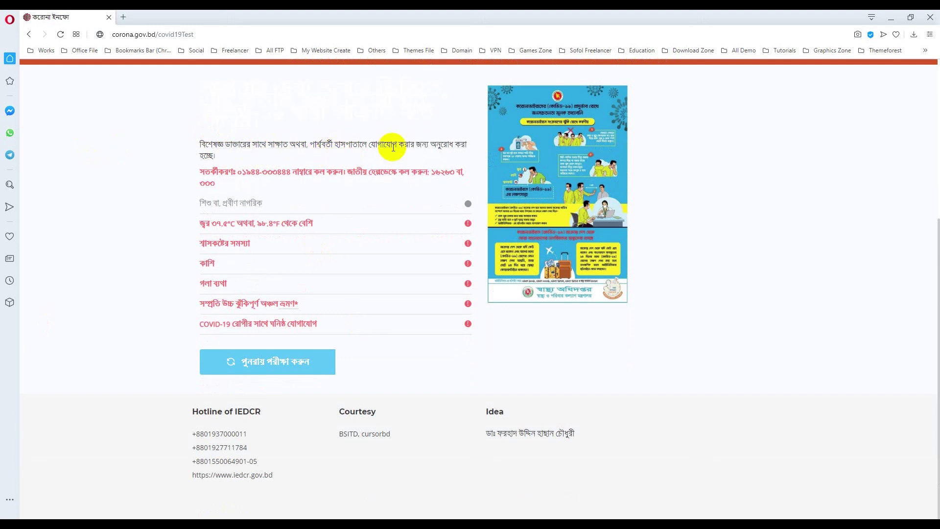
triple_click(232, 173)
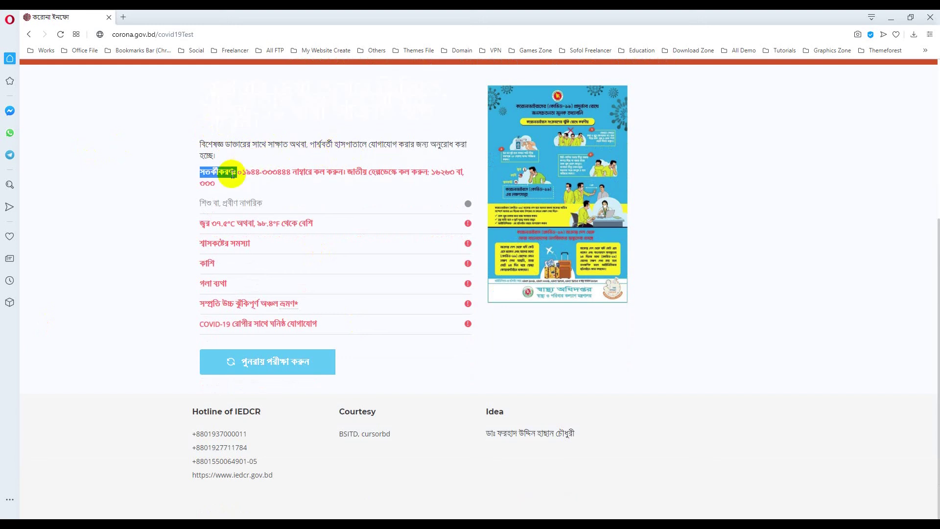
click(243, 184)
drag(246, 174, 292, 175)
click(337, 196)
triple_click(442, 174)
click(211, 185)
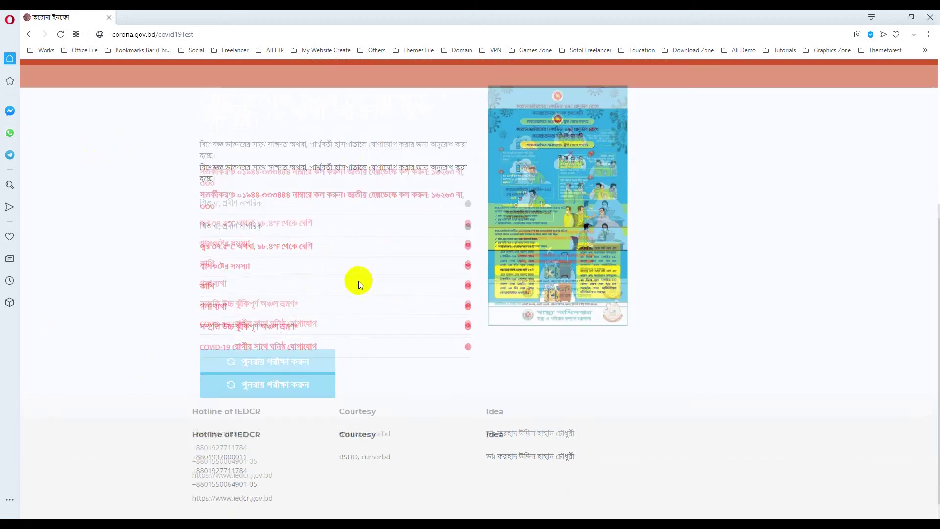
scroll(358, 280, up, 4)
scroll(358, 281, down, 2)
scroll(358, 281, down, 3)
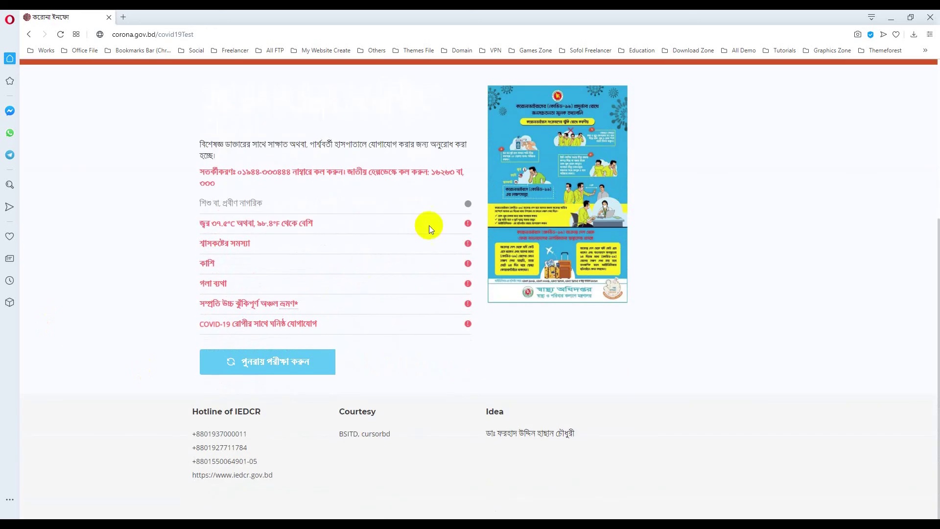
Step: Open the first phone number under Hotline of IEDCR and allow the link to launch an app
triple_click(196, 415)
mouse_move(195, 417)
mouse_down()
mouse_move(236, 463)
mouse_move(281, 479)
mouse_move(186, 426)
mouse_up()
click(219, 434)
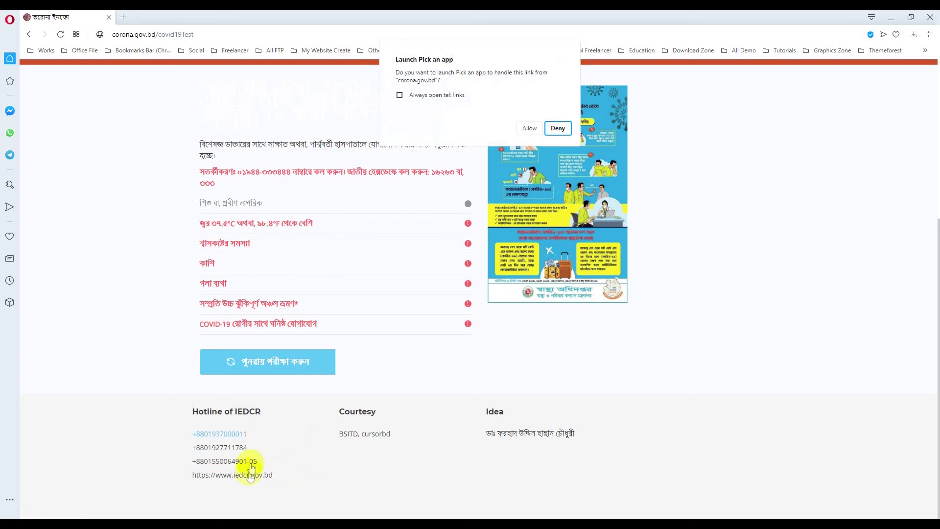
click(530, 128)
scroll(249, 483, up, 5)
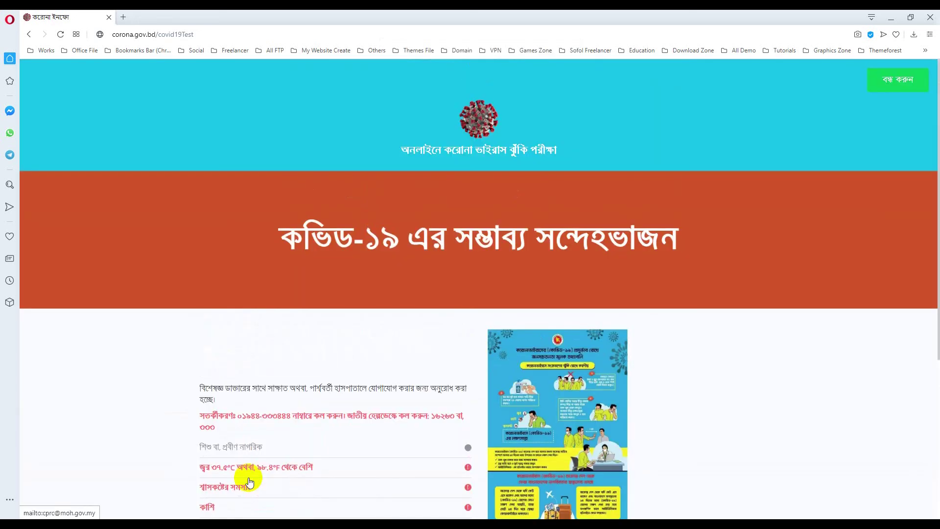